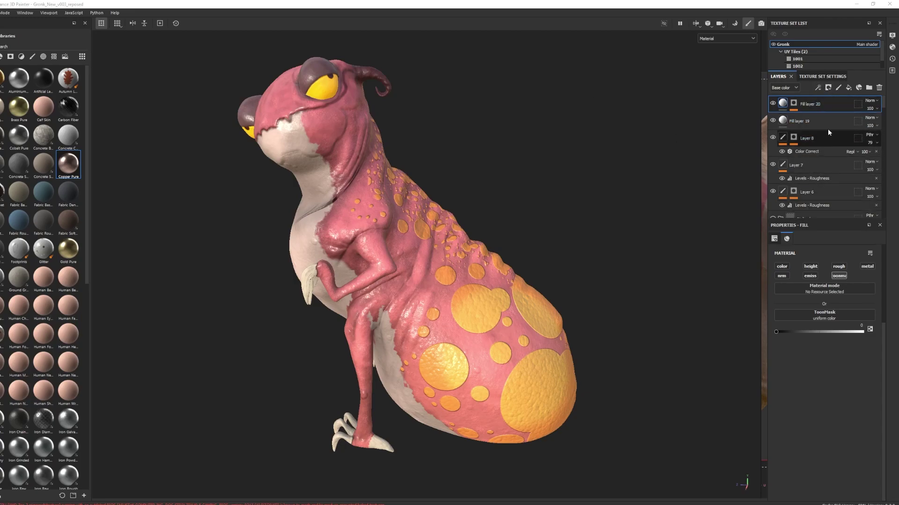
Add a new fill layer, save the project, and begin renaming Fill layer 21.
{"action": "left_click", "coordinate": [849, 88]}
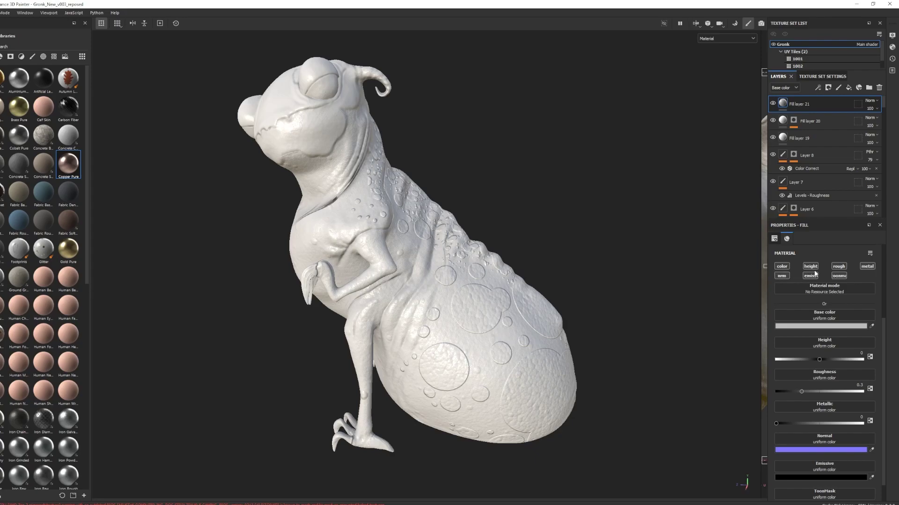
{"action": "key", "text": "ctrl+s"}
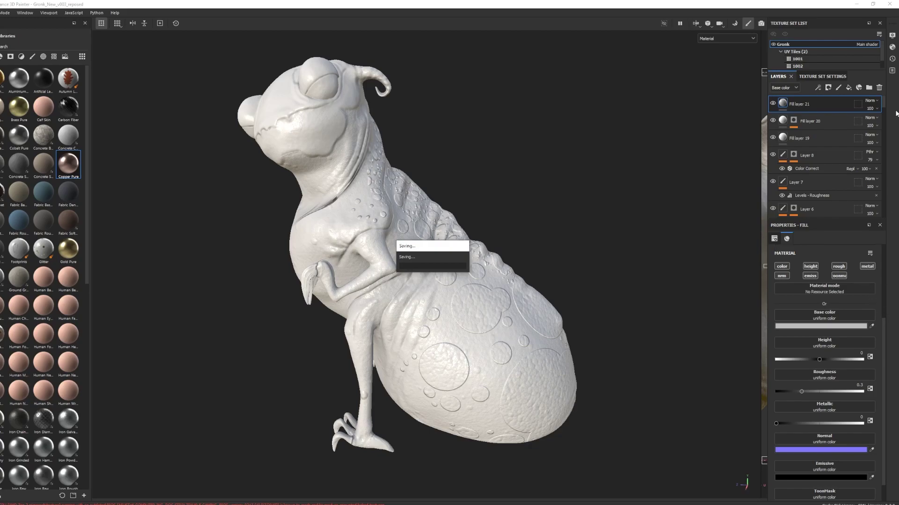
{"action": "double_click", "coordinate": [790, 104]}
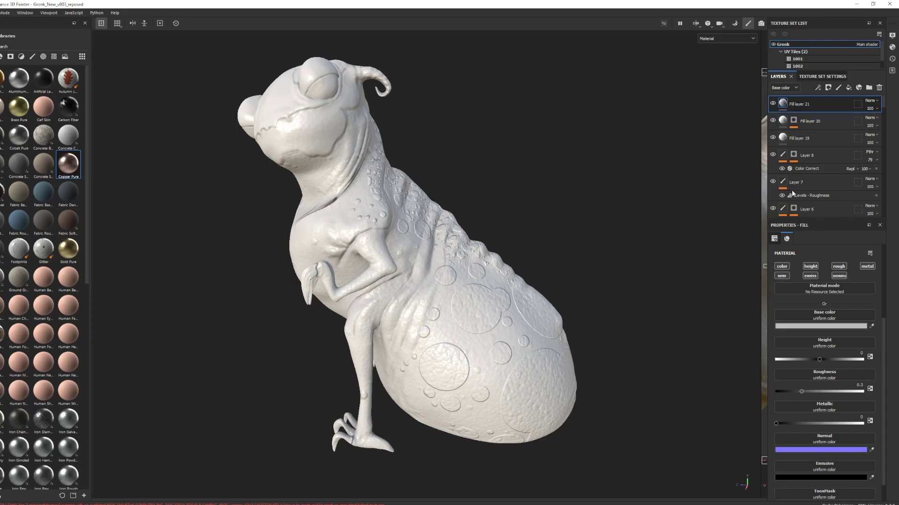
Set the new fill layer's base color to pure red (FF0000).
{"action": "left_click", "coordinate": [814, 326]}
{"action": "left_click_drag", "start_coordinate": [752, 396], "coordinate": [810, 383]}
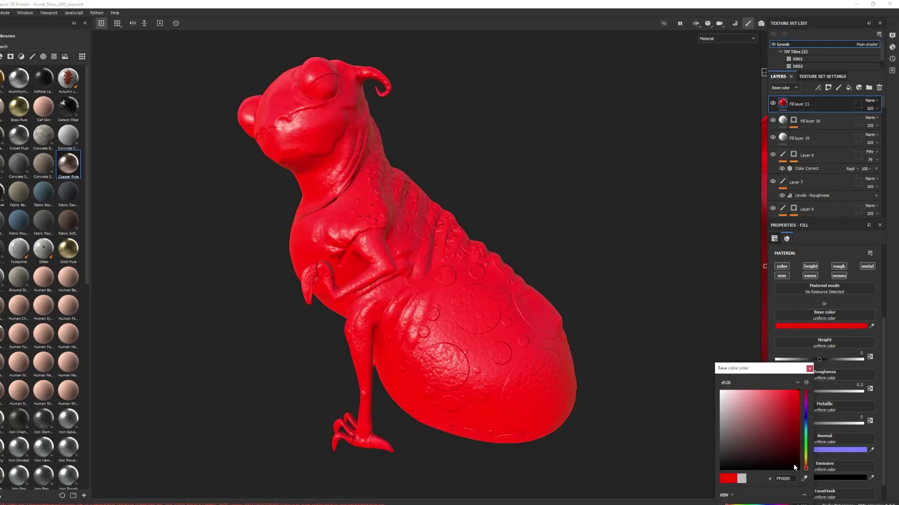
{"action": "left_click", "coordinate": [809, 368]}
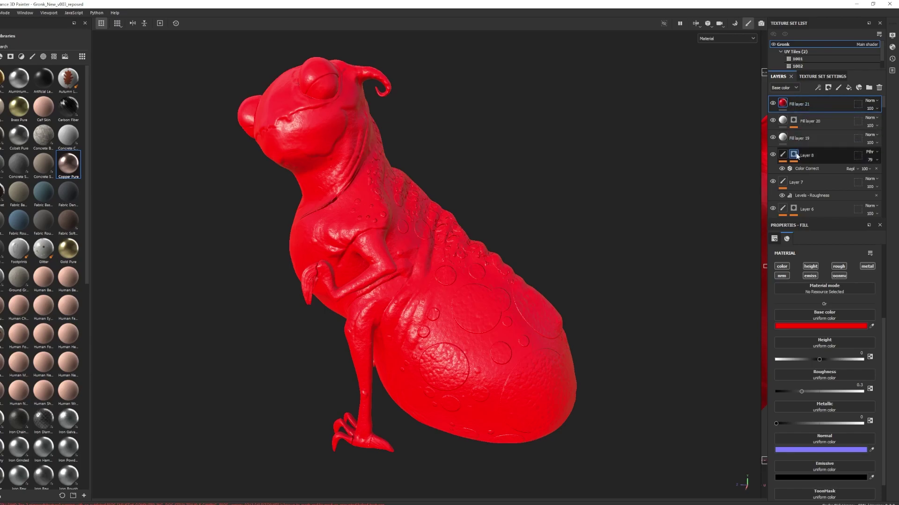
Switch Fill layer 21 from Multiply to Linear dodge (Add) and lower its opacity to about 31.
{"action": "left_click", "coordinate": [871, 101]}
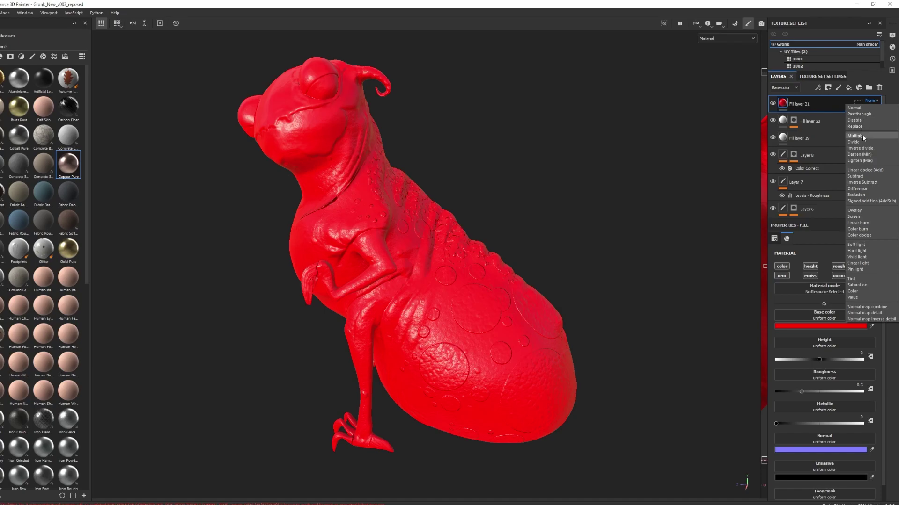
{"action": "left_click", "coordinate": [863, 135]}
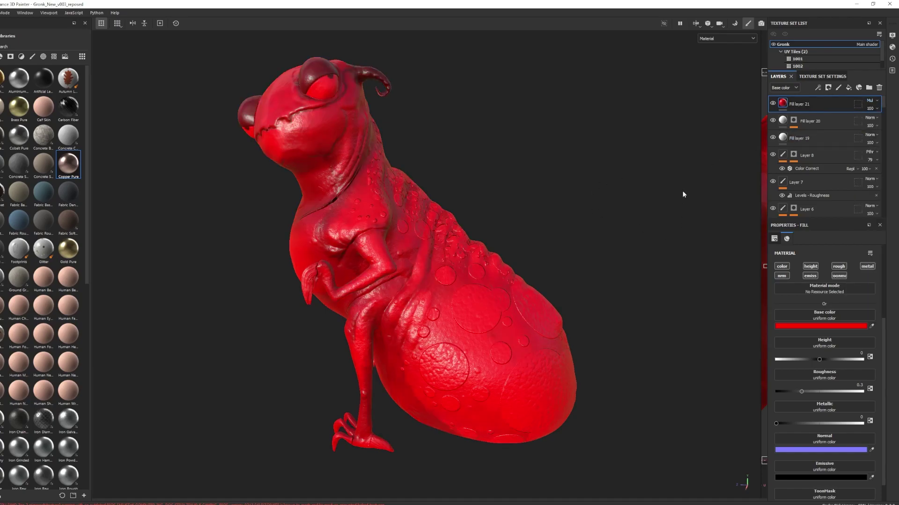
{"action": "left_click", "coordinate": [873, 103]}
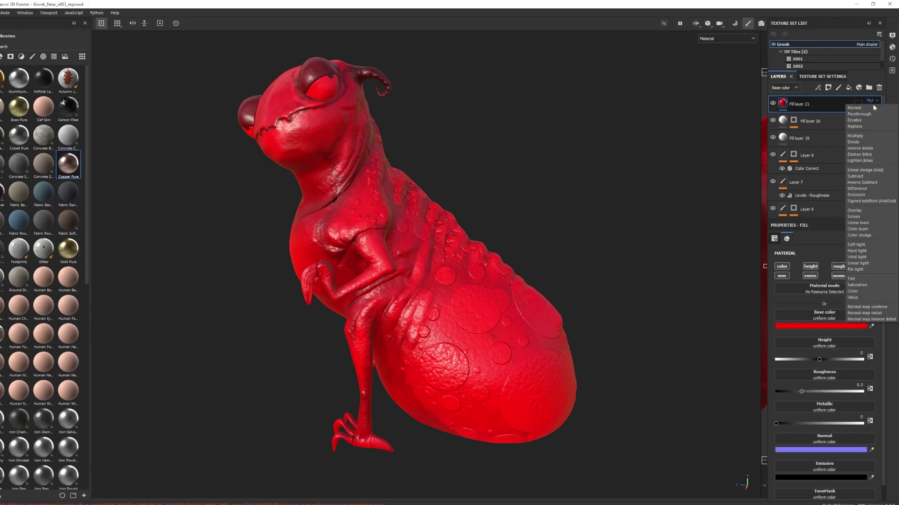
{"action": "left_click", "coordinate": [864, 171]}
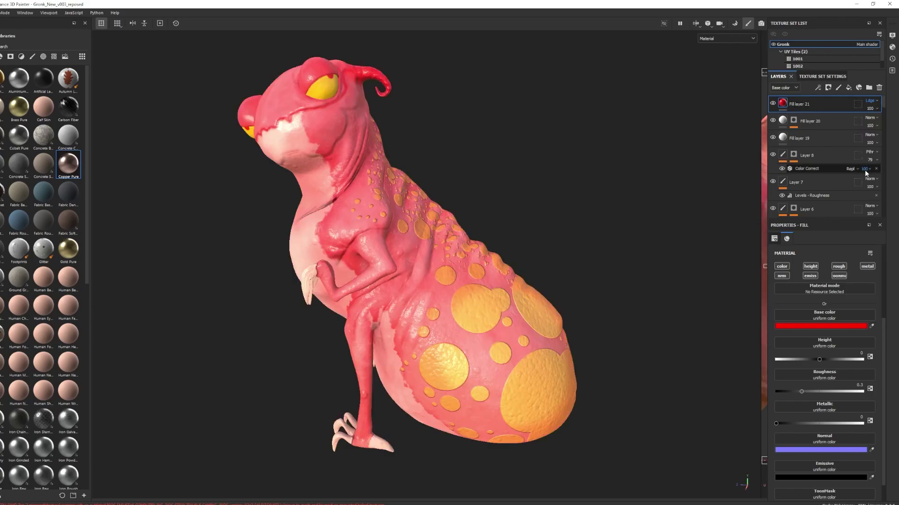
{"action": "left_click", "coordinate": [875, 109]}
{"action": "left_click_drag", "start_coordinate": [892, 127], "coordinate": [870, 127]}
{"action": "type", "text": "31"}
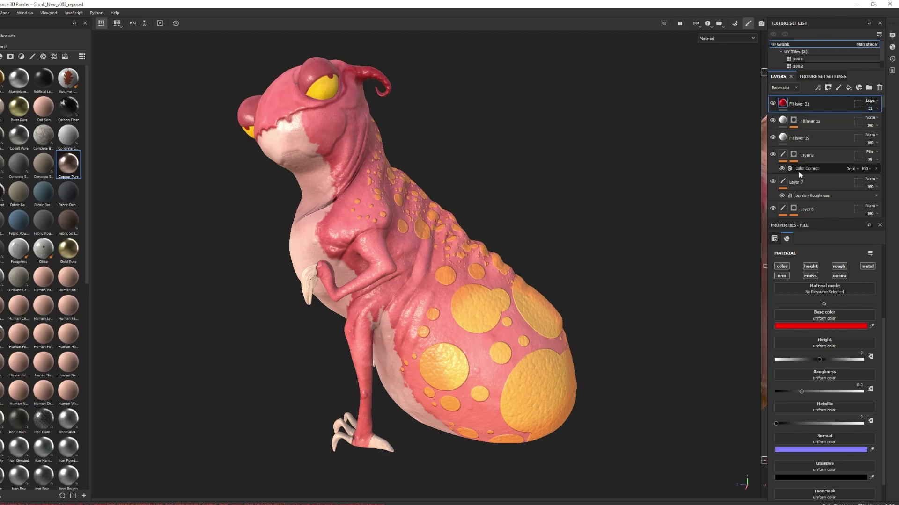
On the Roughness channel, give Fill layer 21 Multiply blending at about 85 opacity.
{"action": "left_click", "coordinate": [796, 88]}
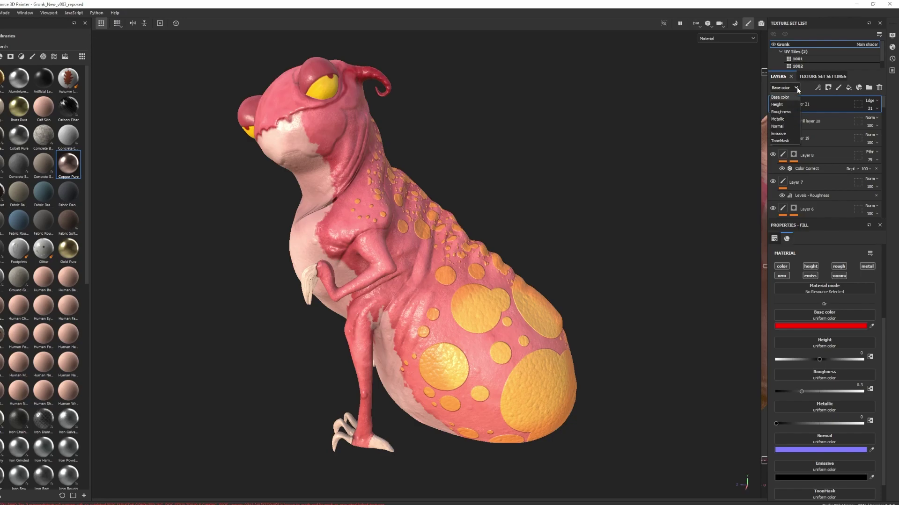
{"action": "left_click", "coordinate": [790, 111]}
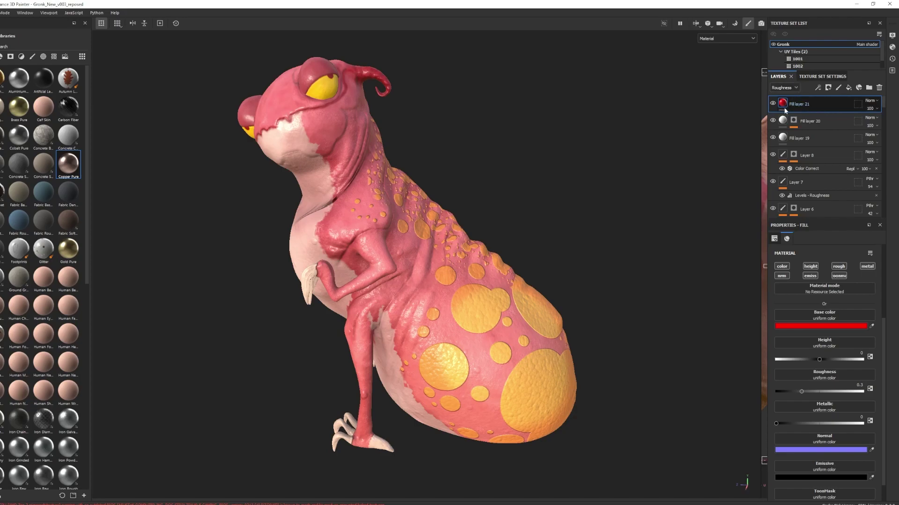
{"action": "left_click", "coordinate": [871, 100]}
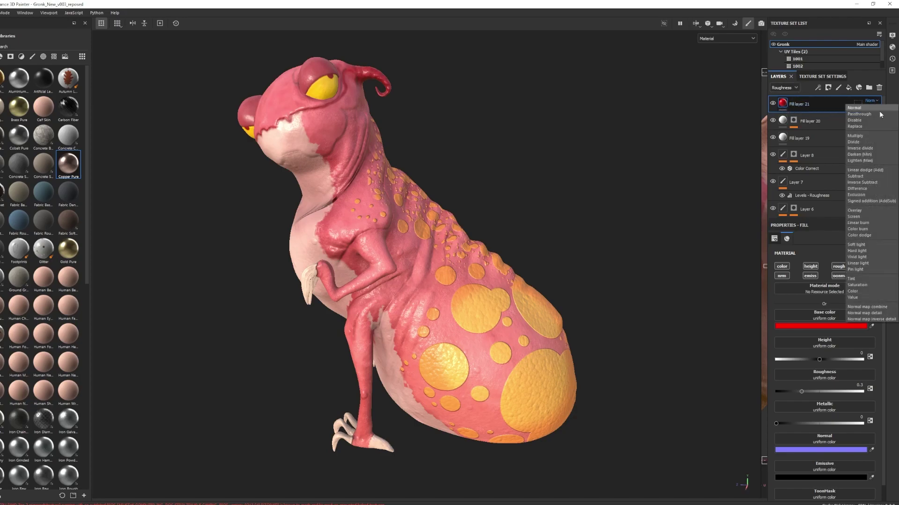
{"action": "left_click", "coordinate": [864, 135]}
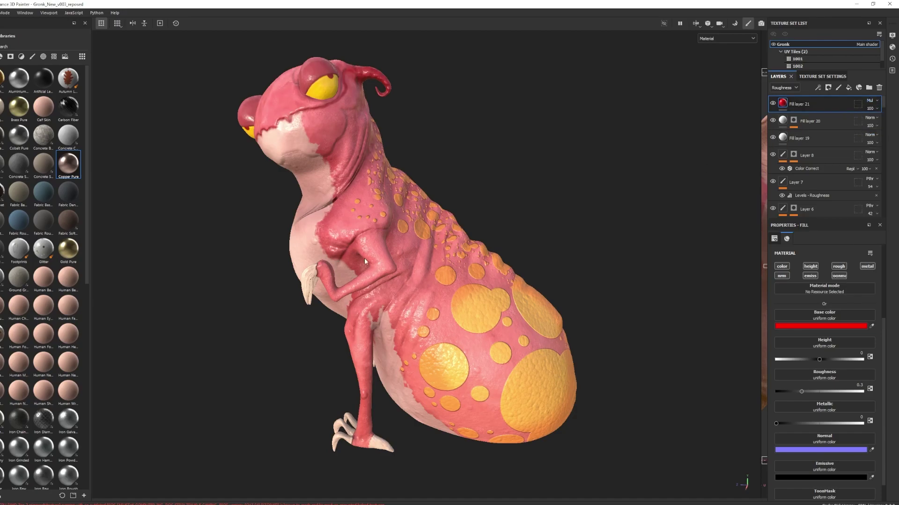
{"action": "left_click", "coordinate": [876, 108]}
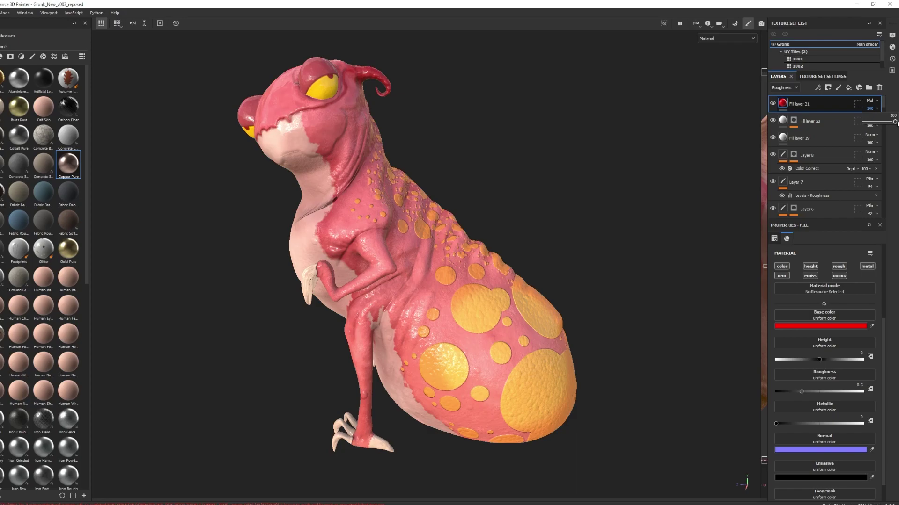
{"action": "left_click_drag", "start_coordinate": [892, 125], "coordinate": [894, 125]}
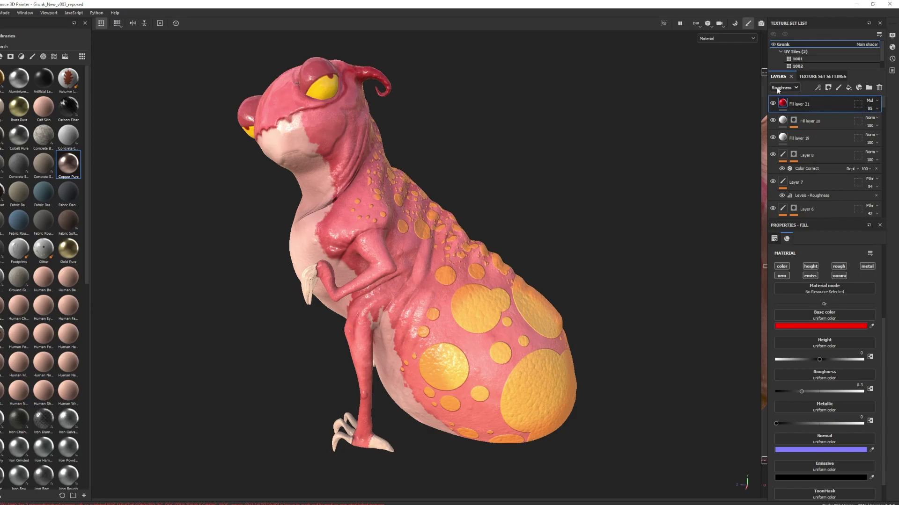
{"action": "left_click", "coordinate": [794, 91]}
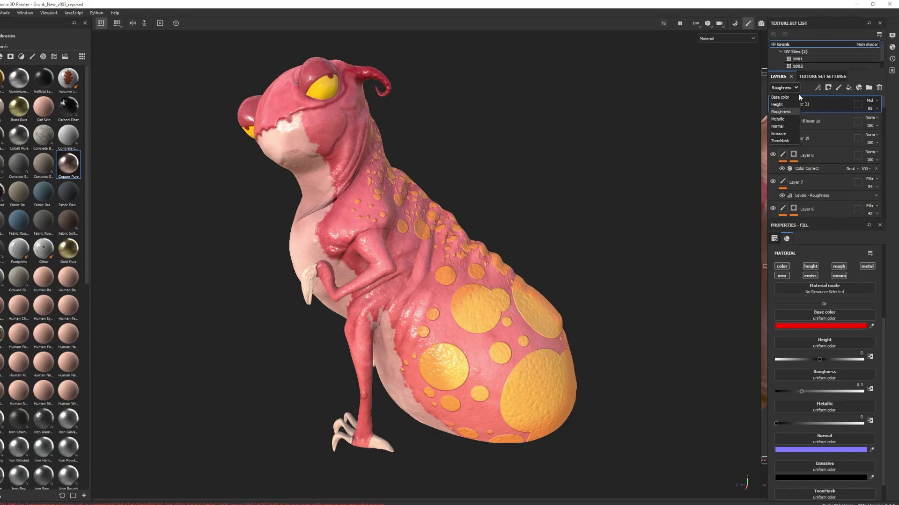
Set Fill layer 21's metallic value to 1 and try Linear dodge (Add) on the Metallic channel.
{"action": "left_click", "coordinate": [786, 118]}
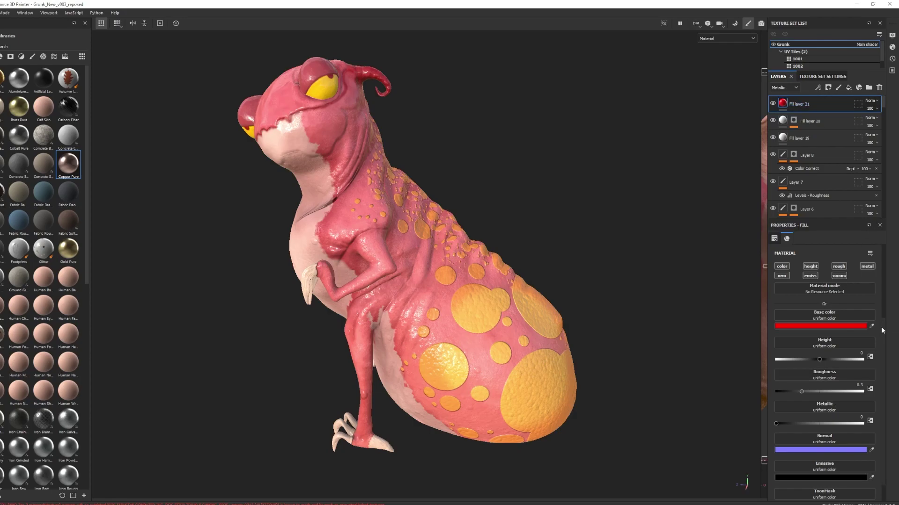
{"action": "scroll", "coordinate": [886, 328], "scroll_direction": "down", "scroll_amount": 1}
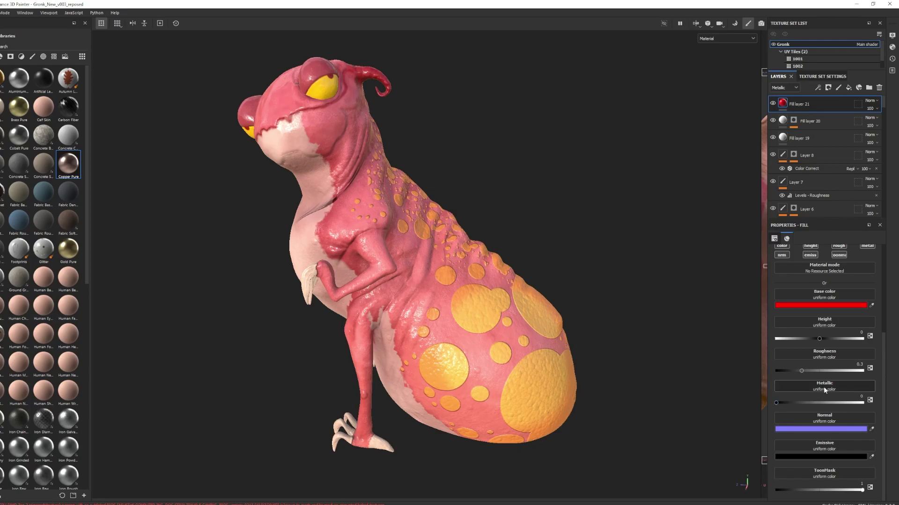
{"action": "left_click_drag", "start_coordinate": [776, 404], "coordinate": [862, 403]}
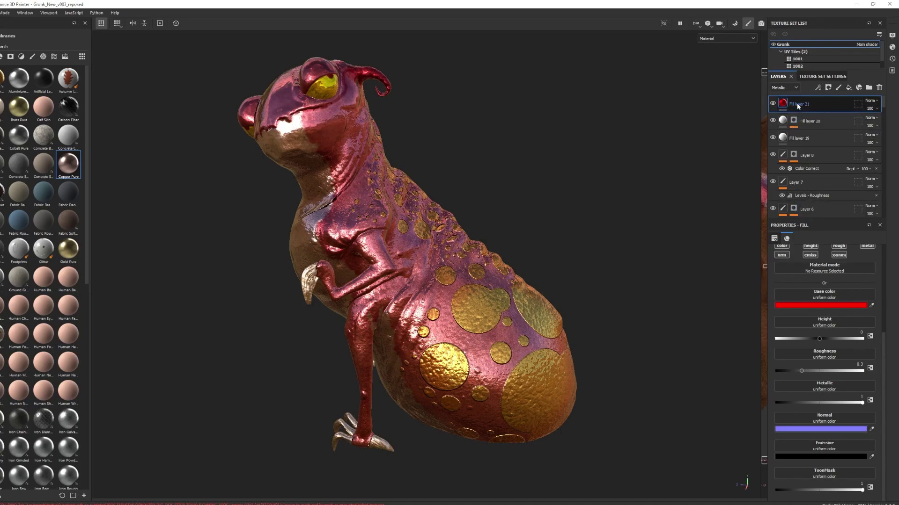
{"action": "left_click", "coordinate": [873, 103]}
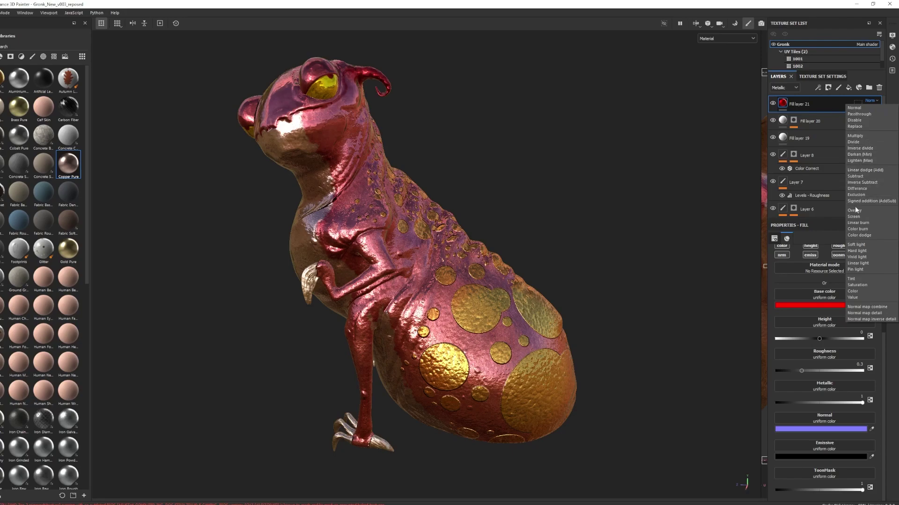
{"action": "left_click", "coordinate": [871, 171]}
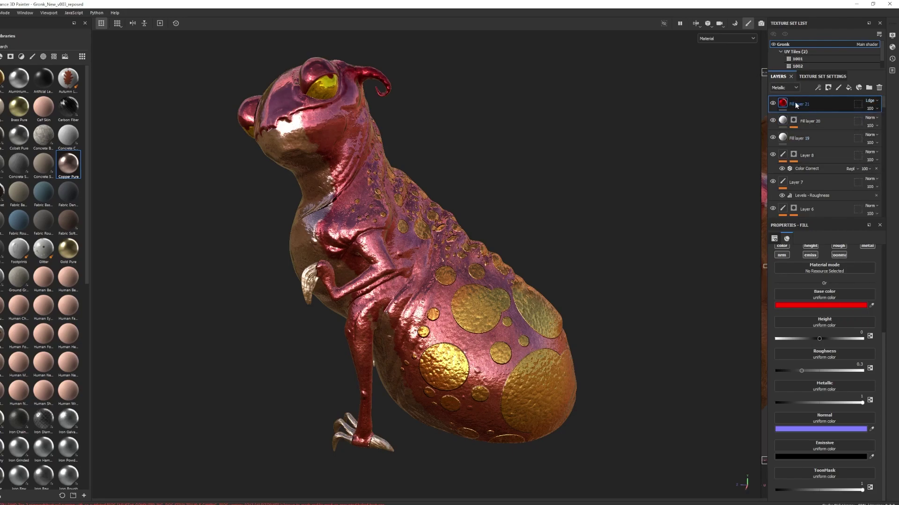
{"action": "left_click", "coordinate": [878, 105]}
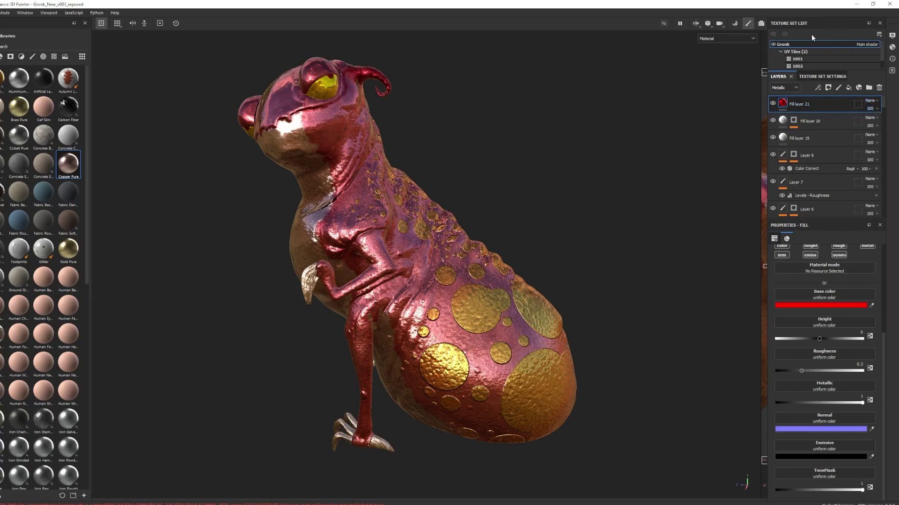
Switch the layer blending view from Metallic through Roughness back to Base color.
{"action": "left_click", "coordinate": [795, 88]}
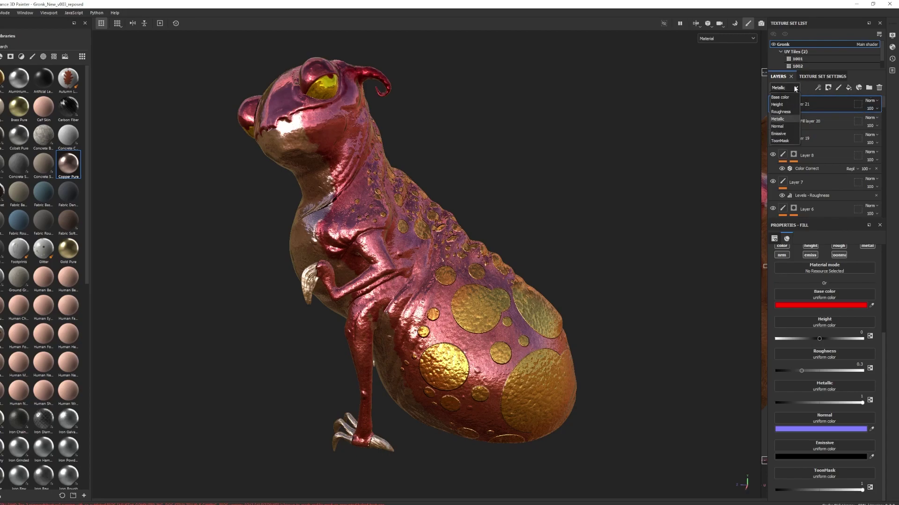
{"action": "left_click", "coordinate": [786, 112]}
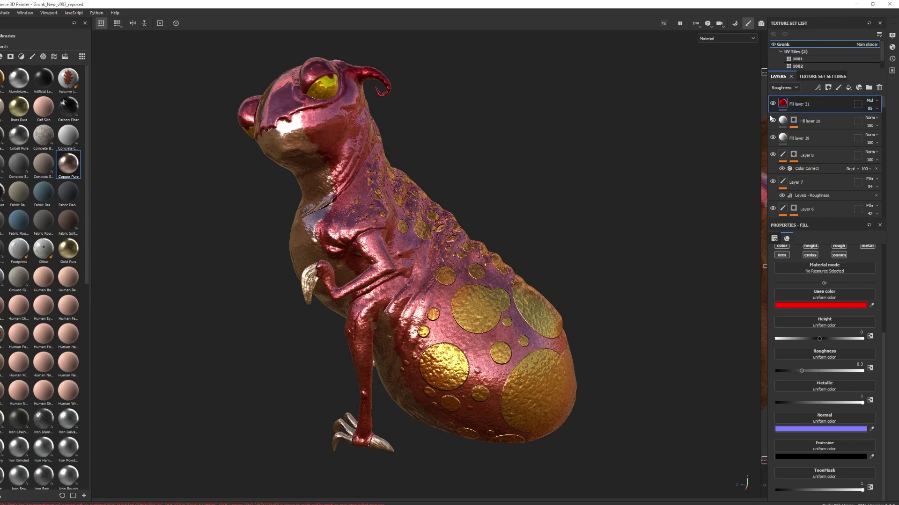
{"action": "left_click", "coordinate": [784, 89]}
Add Copper Pure as the top layer with base color opacity 36 and roughness opacity 10.
{"action": "left_click_drag", "start_coordinate": [70, 166], "coordinate": [804, 99]}
{"action": "left_click_drag", "start_coordinate": [805, 99], "coordinate": [800, 106]}
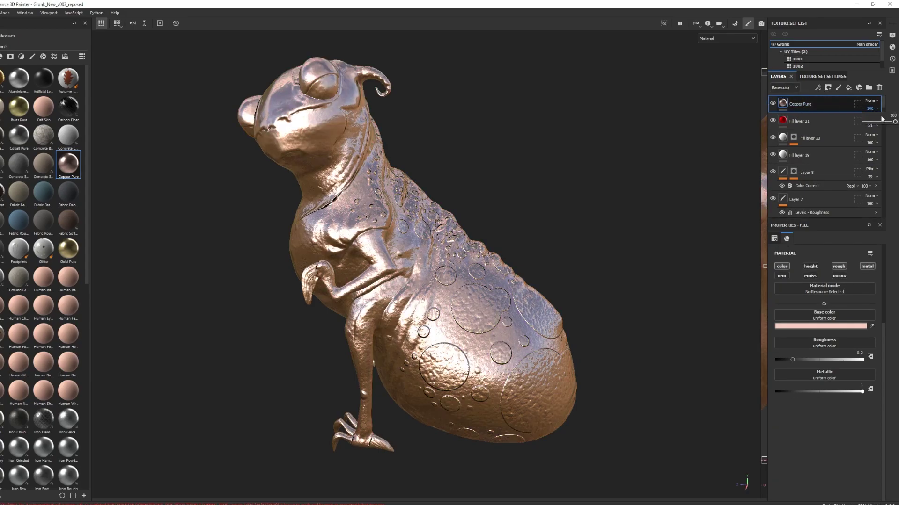
{"action": "left_click_drag", "start_coordinate": [869, 109], "coordinate": [851, 108]}
{"action": "left_click", "coordinate": [784, 87]}
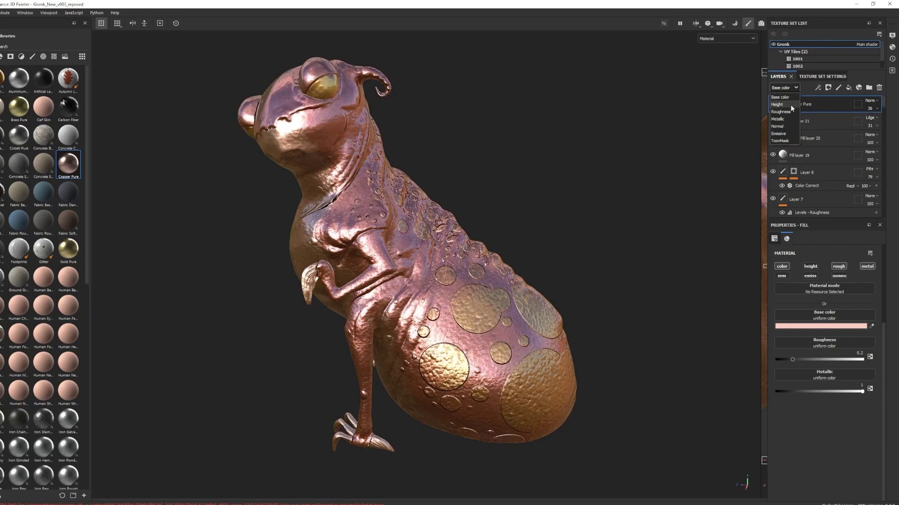
{"action": "left_click", "coordinate": [790, 105]}
{"action": "type", "text": "100"}
{"action": "key", "text": "Return"}
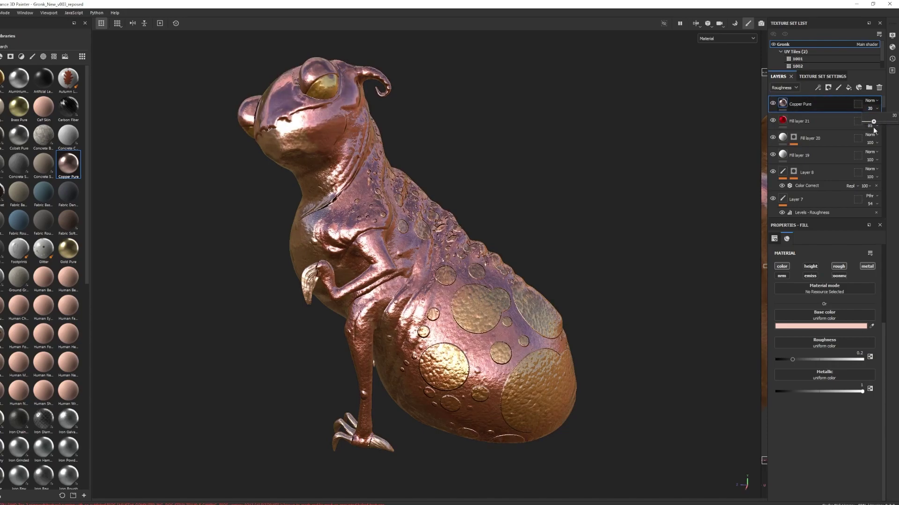
Set the copper layer's metallic opacity to 29, then delete the copper and red fill layers.
{"action": "left_click", "coordinate": [789, 88]}
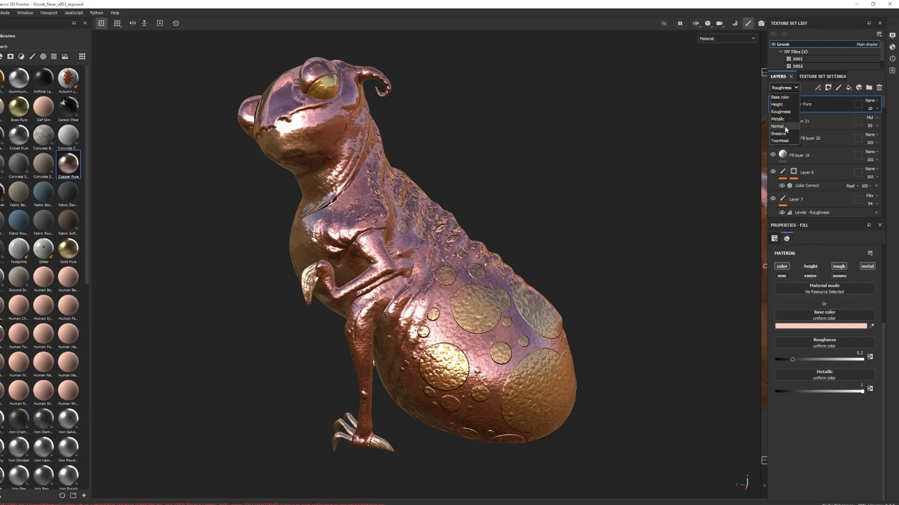
{"action": "left_click", "coordinate": [779, 119]}
{"action": "left_click", "coordinate": [869, 109]}
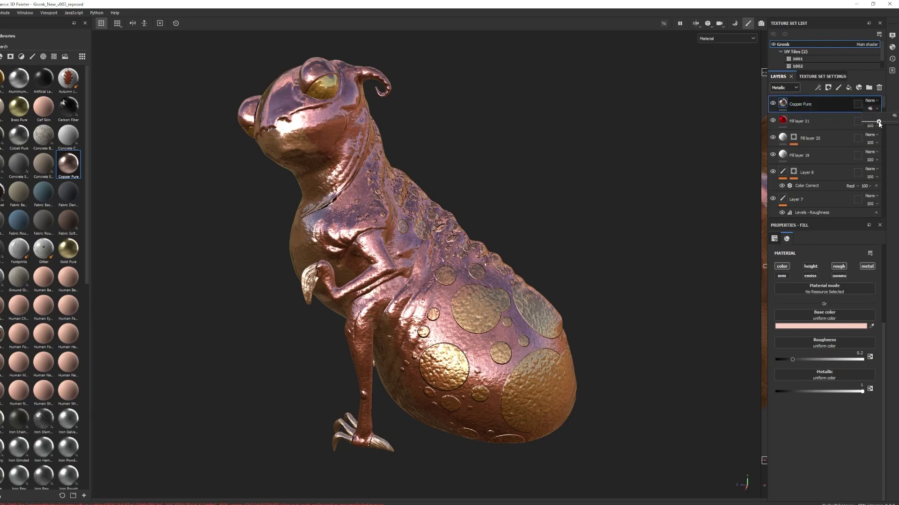
{"action": "left_click_drag", "start_coordinate": [878, 123], "coordinate": [871, 123]}
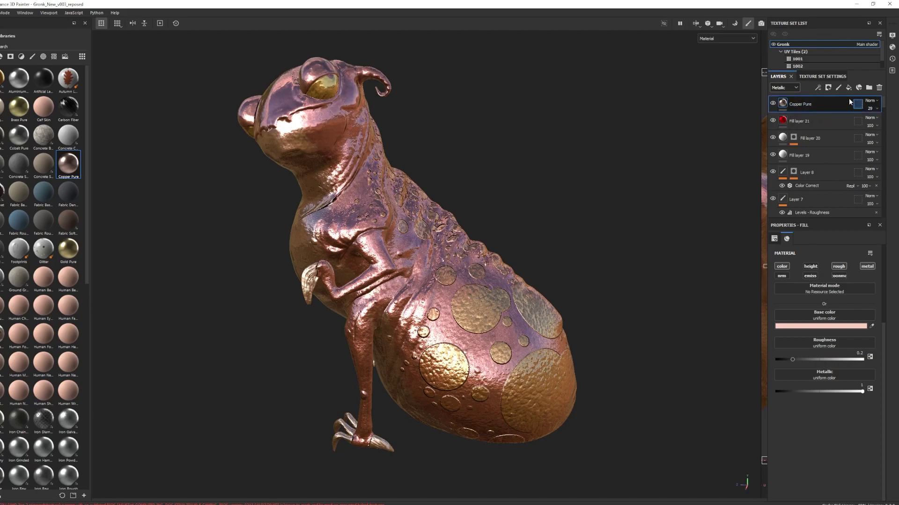
{"action": "left_click", "coordinate": [777, 103]}
{"action": "key", "text": "Delete"}
{"action": "key", "text": "Delete"}
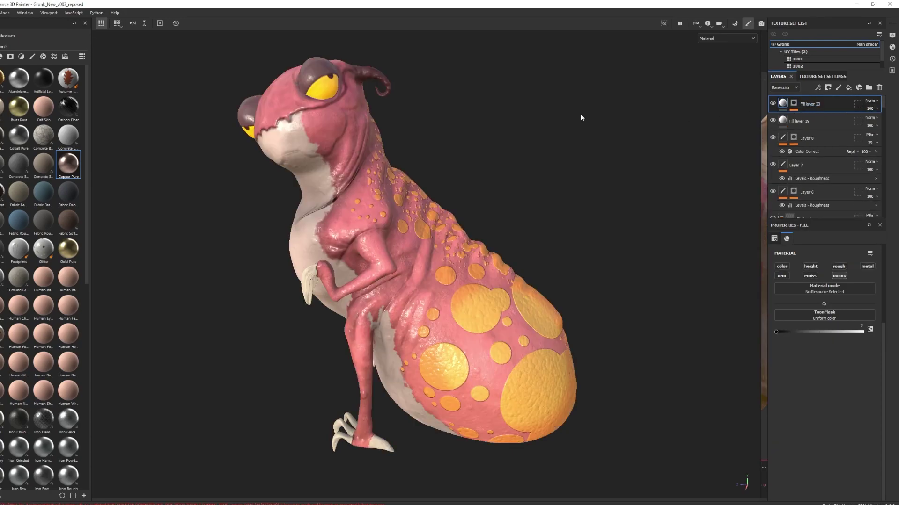
{"action": "left_click_drag", "start_coordinate": [515, 278], "coordinate": [400, 247], "text": "alt"}
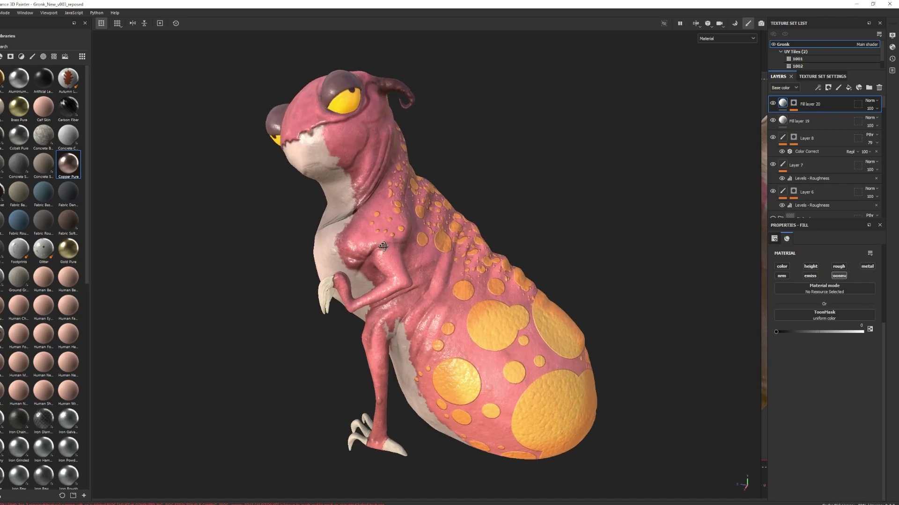